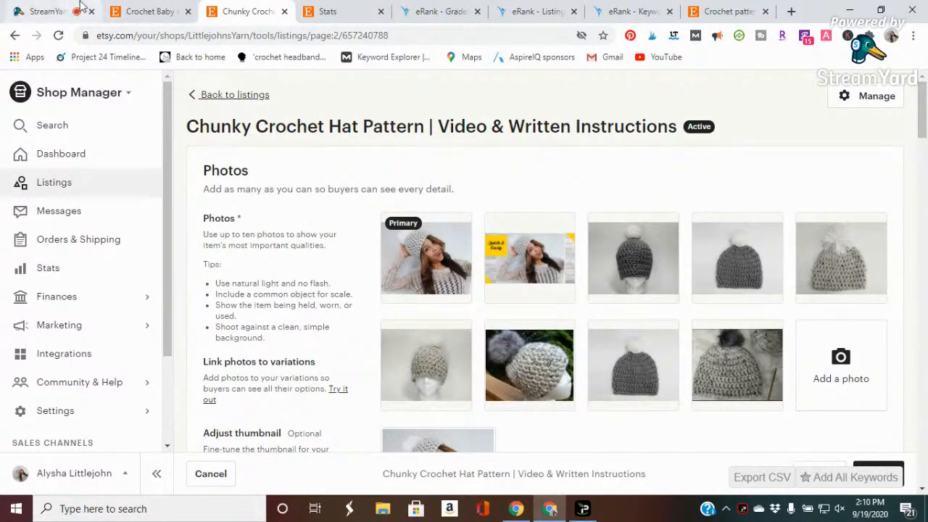
Lower the computer's volume to 34 and switch to StreamYard to check the live broadcast
key("XF86AudioLowerVolume")
key("XF86AudioLowerVolume")
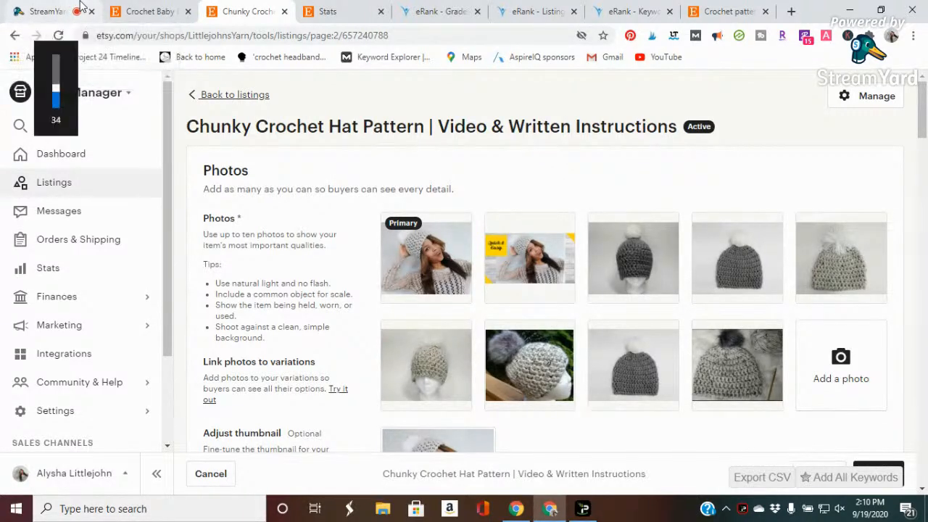
left_click(58, 8)
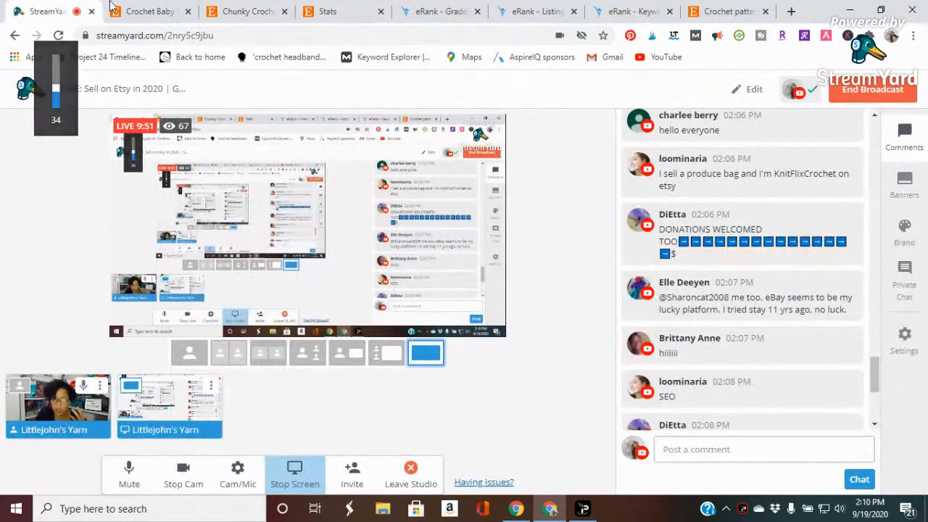
Return to the Chunky Crochet Hat Pattern listing on Etsy, review its photos, and play and pause its product video
left_click(256, 8)
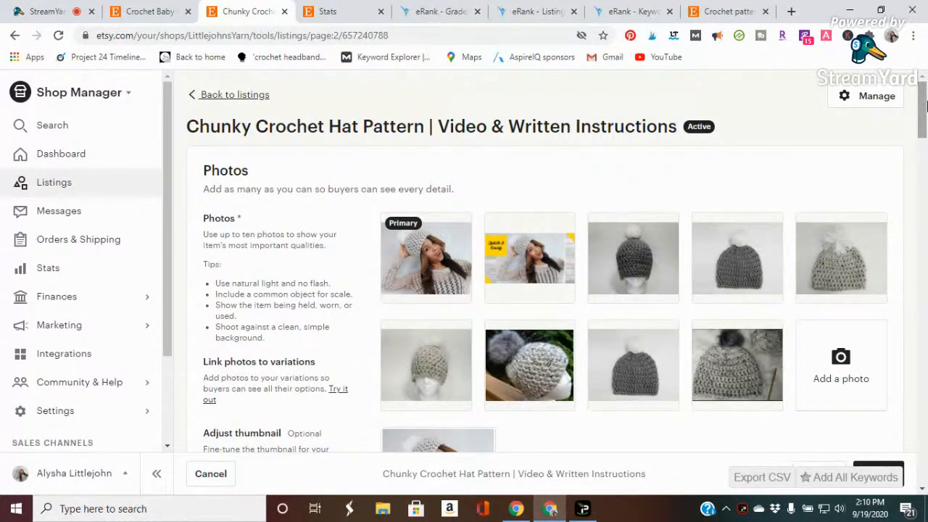
left_click_drag(924, 106, 925, 125)
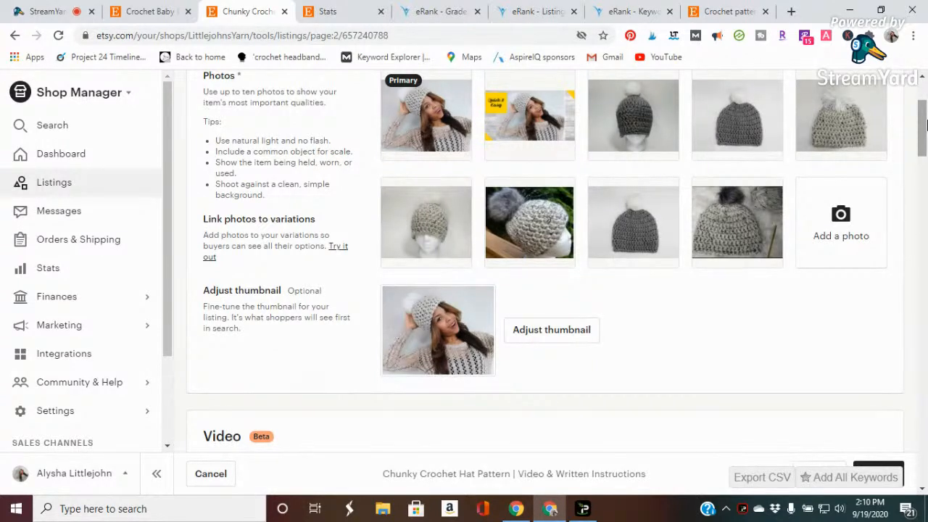
left_click_drag(925, 125, 925, 168)
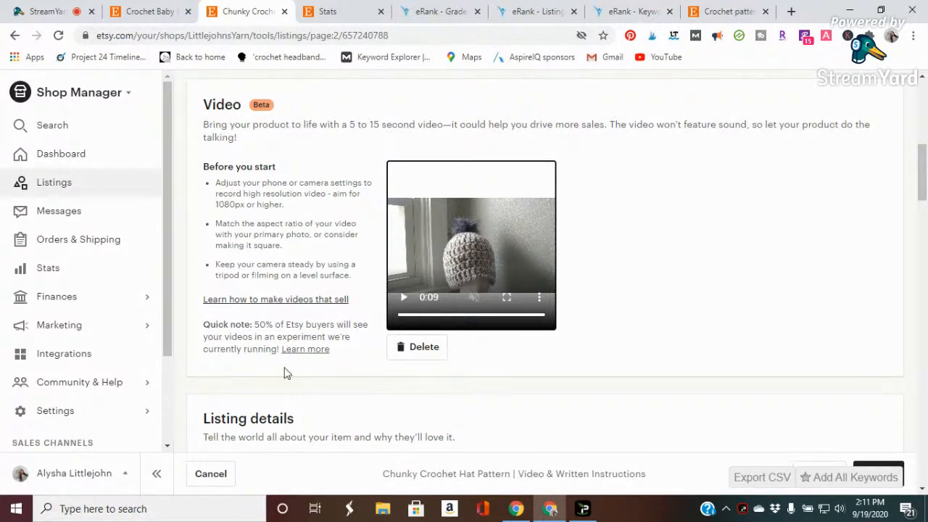
left_click(403, 308)
left_click(403, 297)
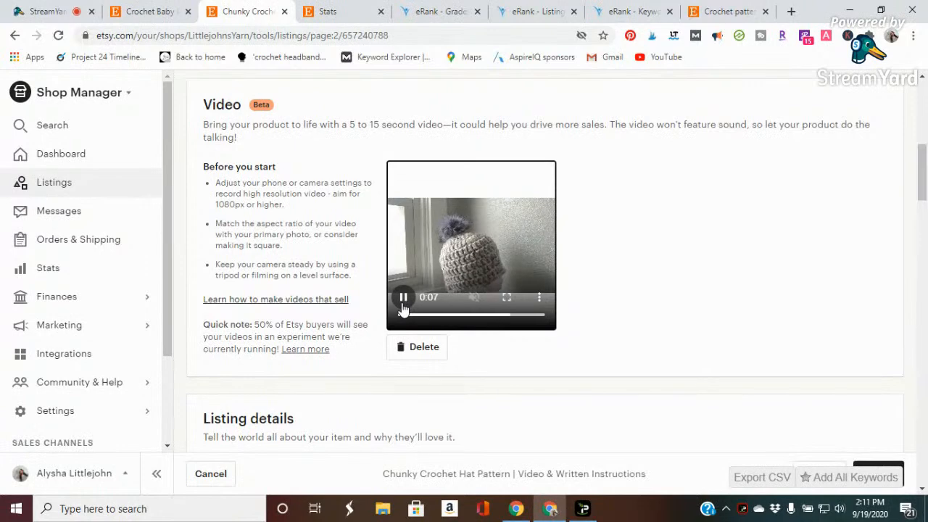
left_click(403, 298)
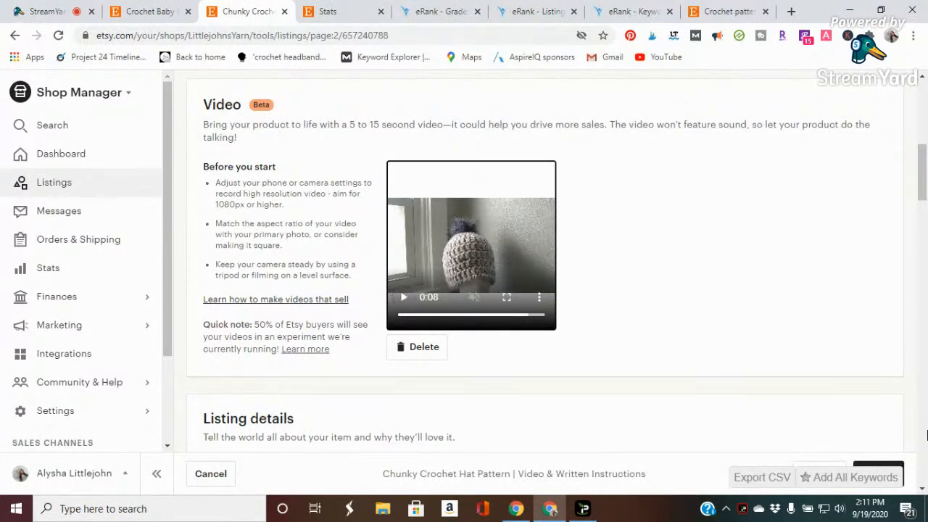
Clear the listing's category, search for "crochet pattern", and choose Patterns & Blueprints under Craft Supplies & Tools
left_click(922, 489)
scroll(921, 490, "down", 4)
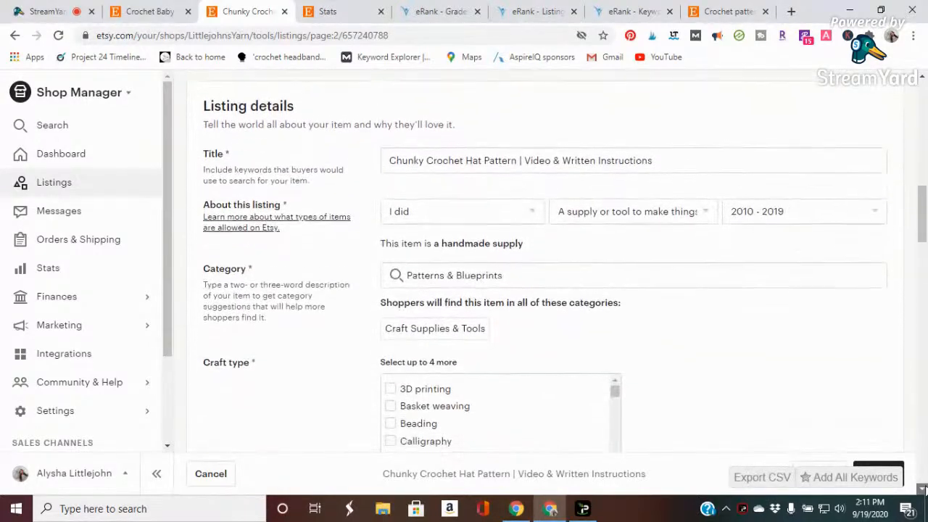
scroll(922, 489, "down", 1)
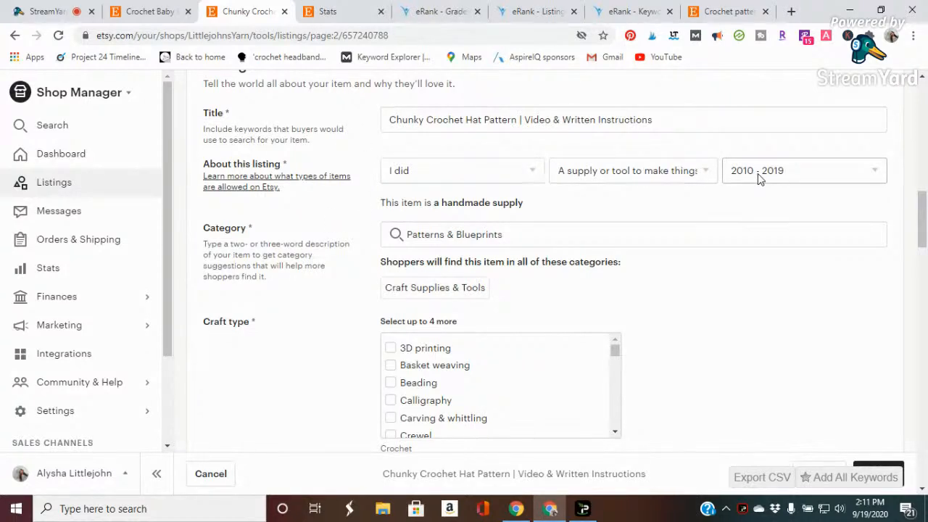
left_click_drag(922, 203, 924, 214)
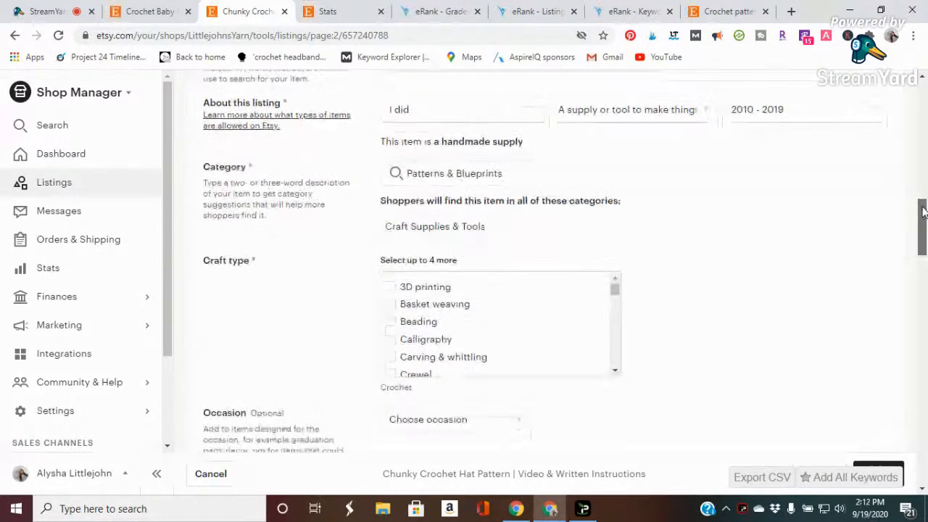
left_click(442, 150)
double_click(442, 150)
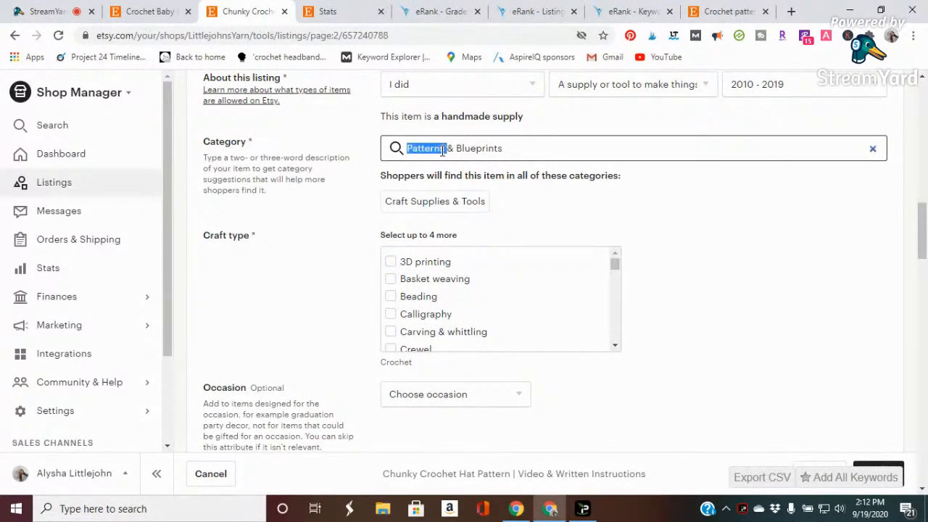
left_click(873, 148)
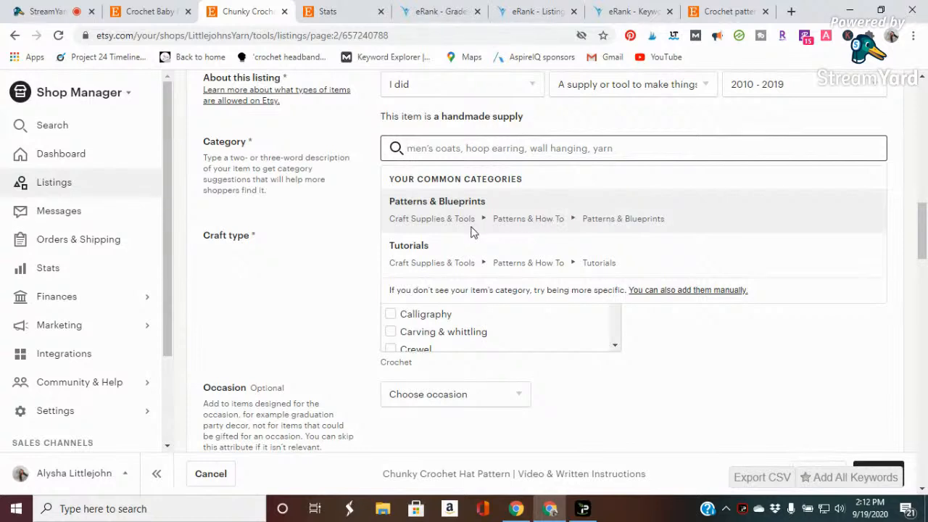
left_click(467, 145)
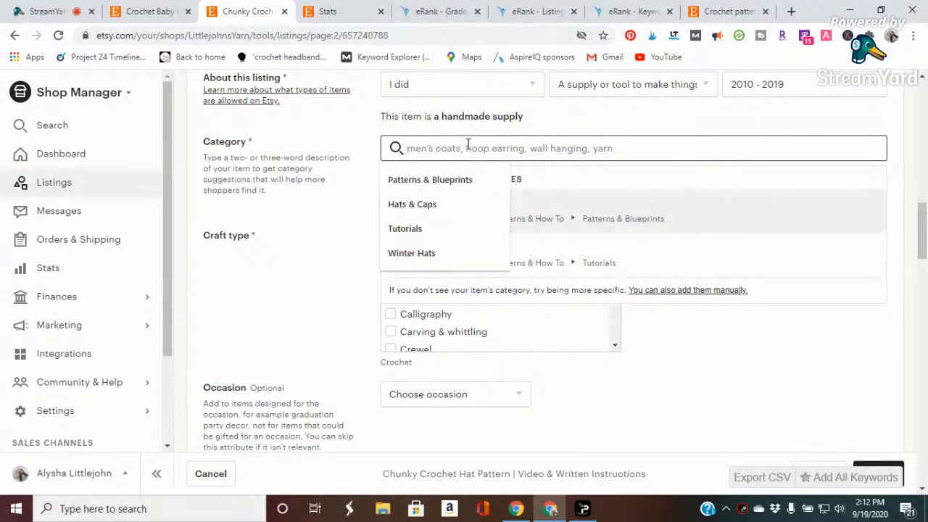
type("crochet p")
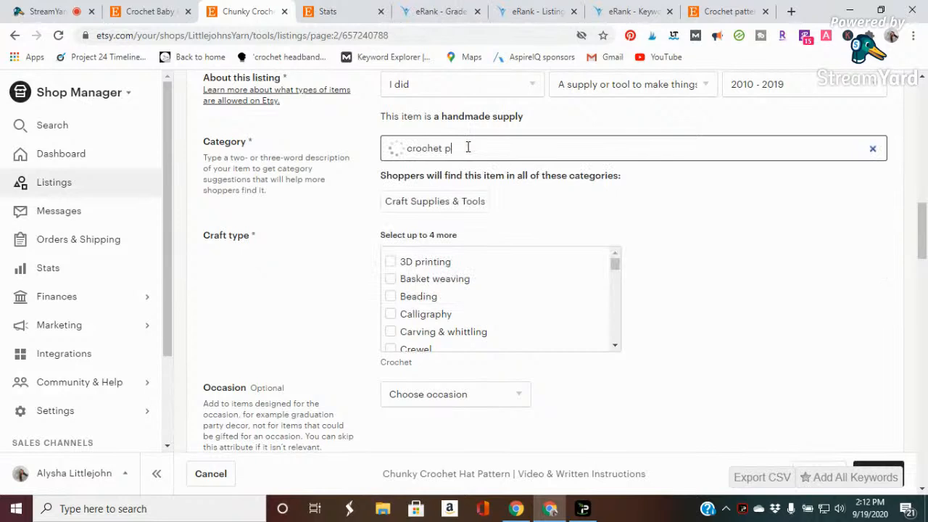
type("attern")
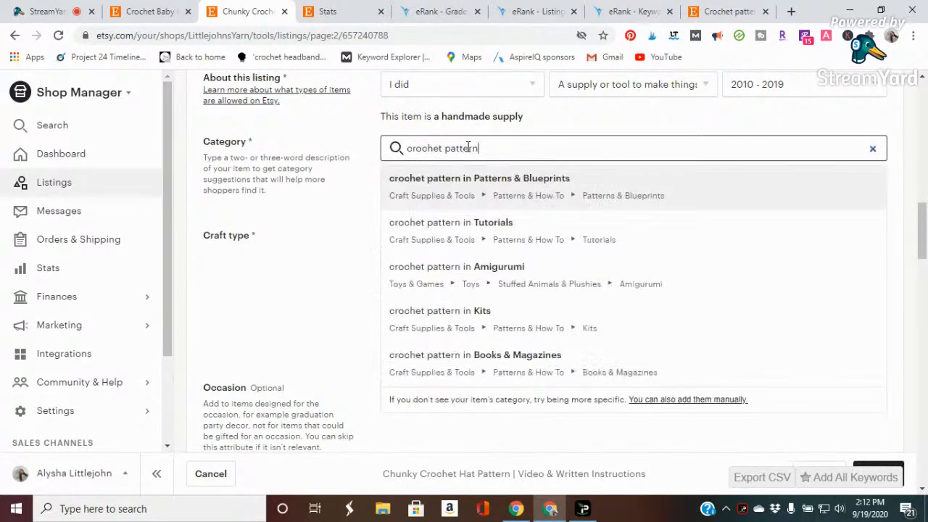
left_click(472, 190)
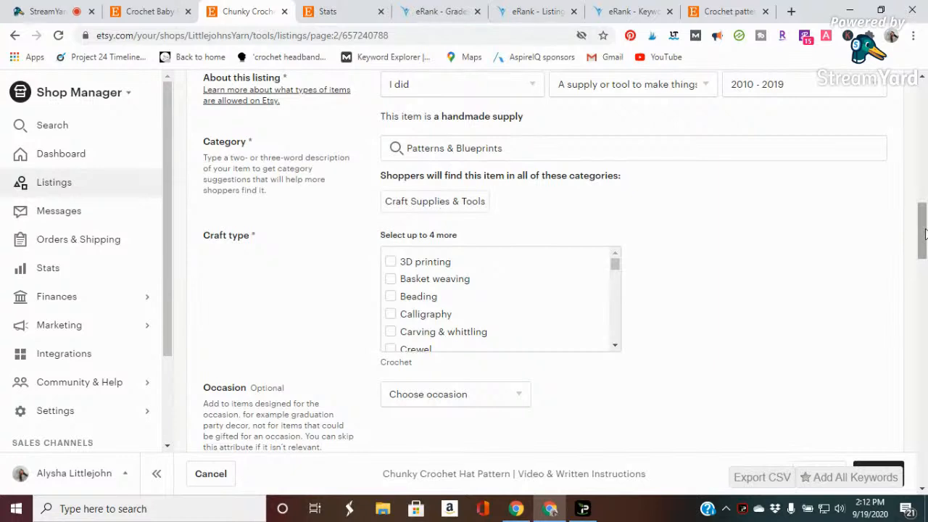
Look through the listing's craft type options as far as Crochet
left_click_drag(924, 235, 924, 249)
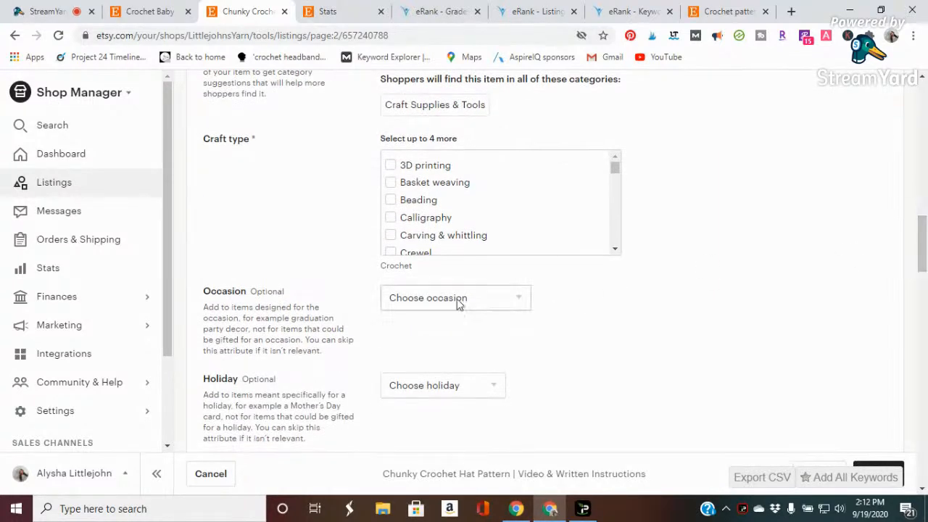
left_click(614, 249)
left_click(614, 249)
left_click(614, 250)
left_click(614, 250)
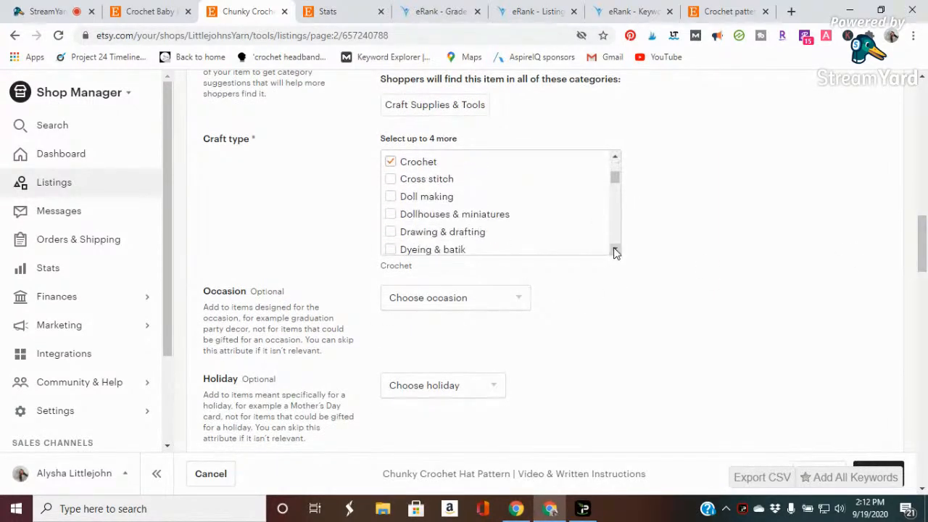
Review the listing's occasion, holiday, renewal, type and description settings, and compare its title with the tags and materials
left_click_drag(924, 249, 923, 266)
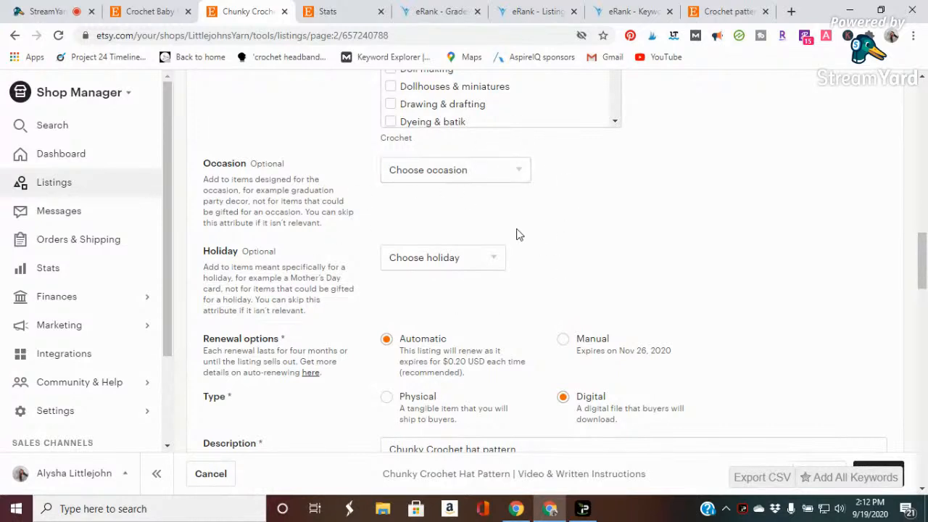
left_click_drag(922, 246, 922, 276)
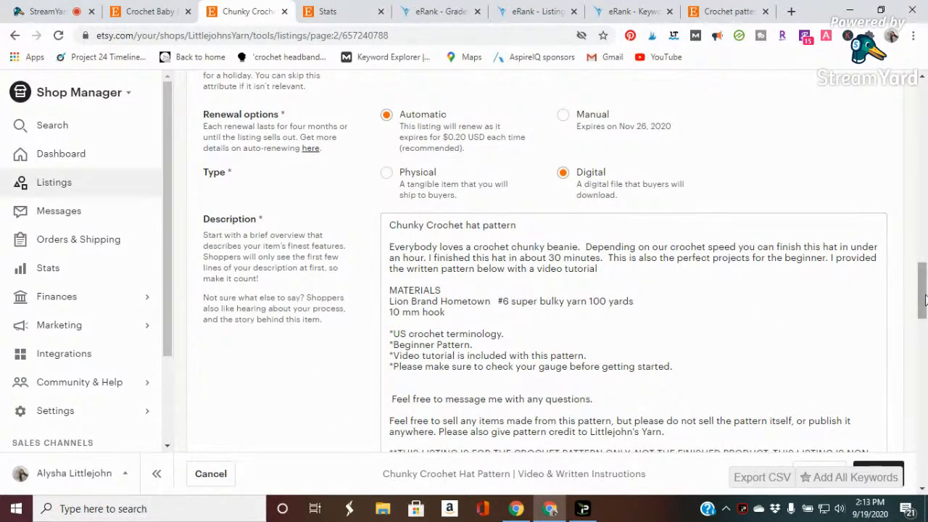
left_click_drag(924, 299, 924, 310)
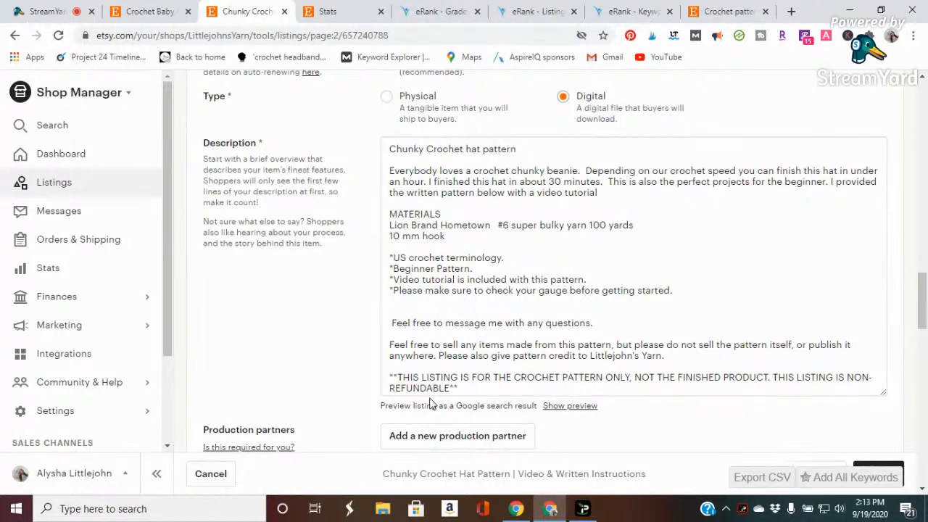
left_click_drag(924, 284, 924, 332)
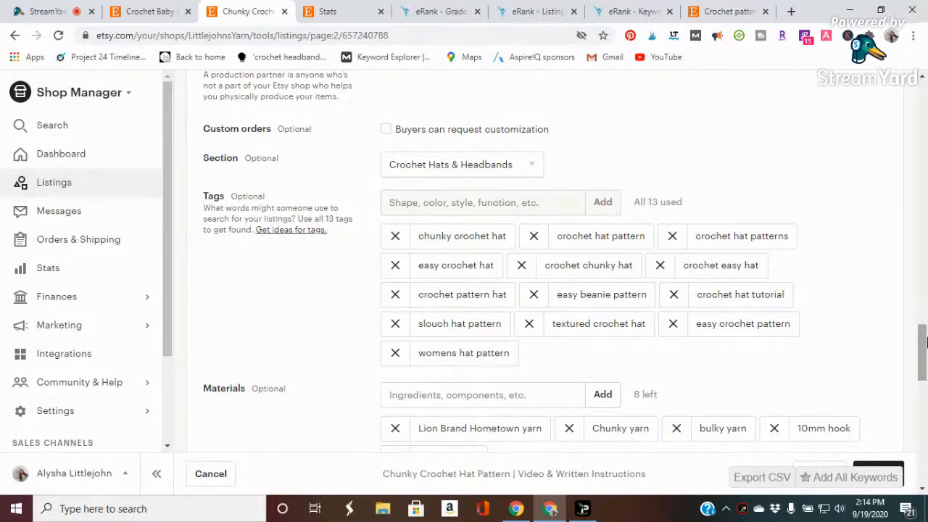
left_click_drag(921, 340, 920, 189)
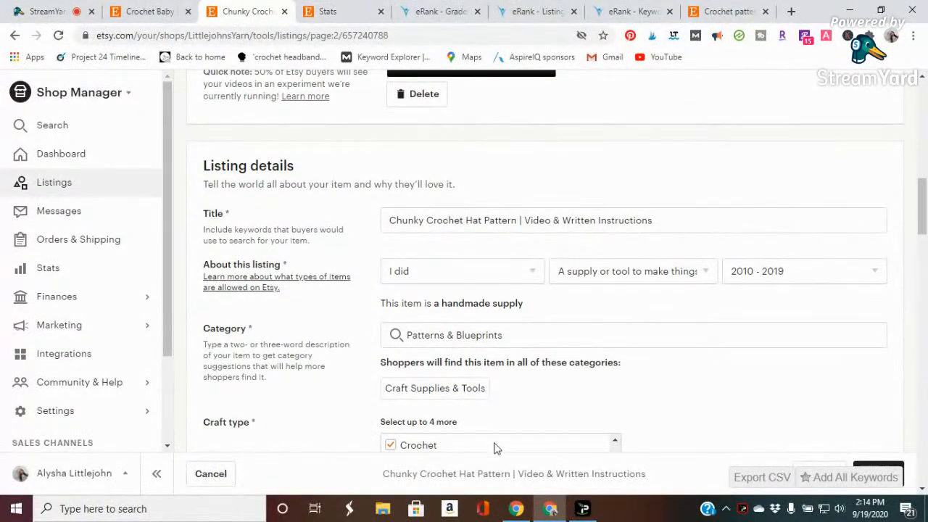
left_click_drag(922, 205, 923, 353)
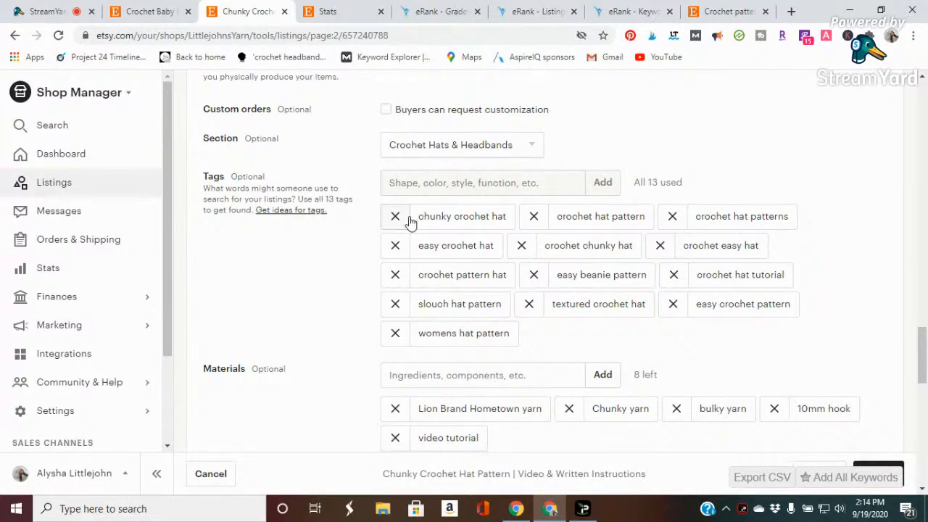
left_click_drag(925, 340, 924, 354)
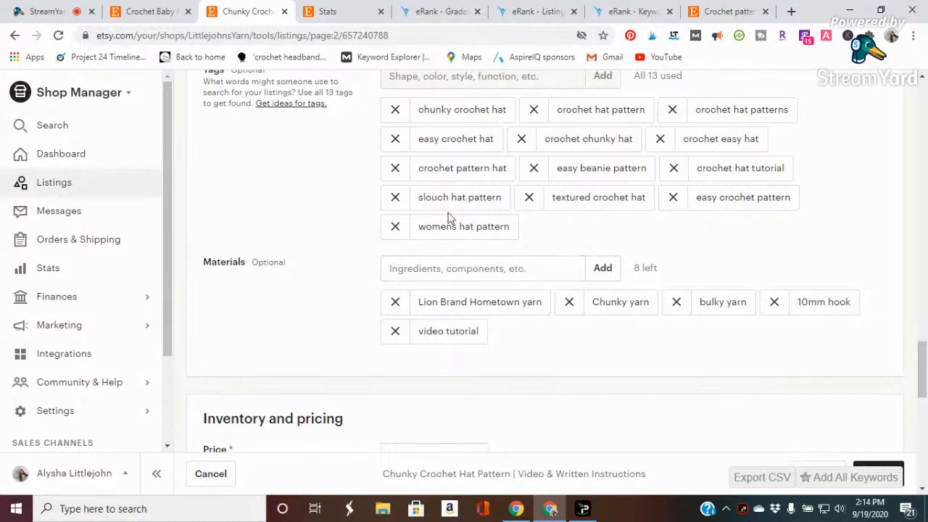
Switch to StreamYard and change the broadcast layout to the full-screen solo camera view
left_click(51, 7)
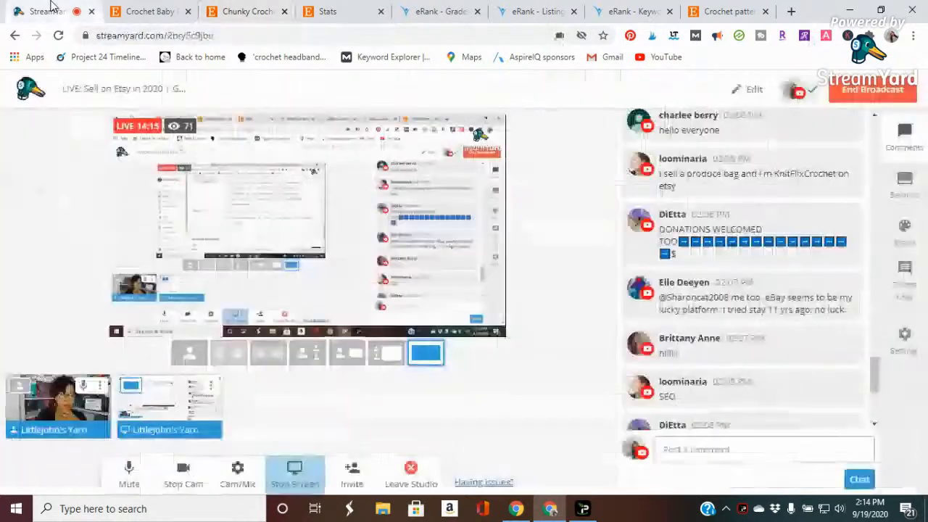
left_click(190, 352)
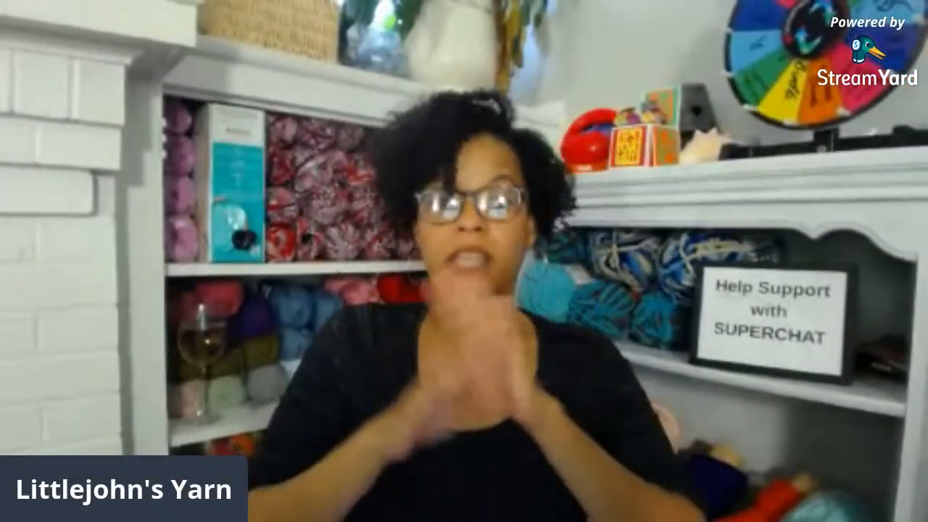